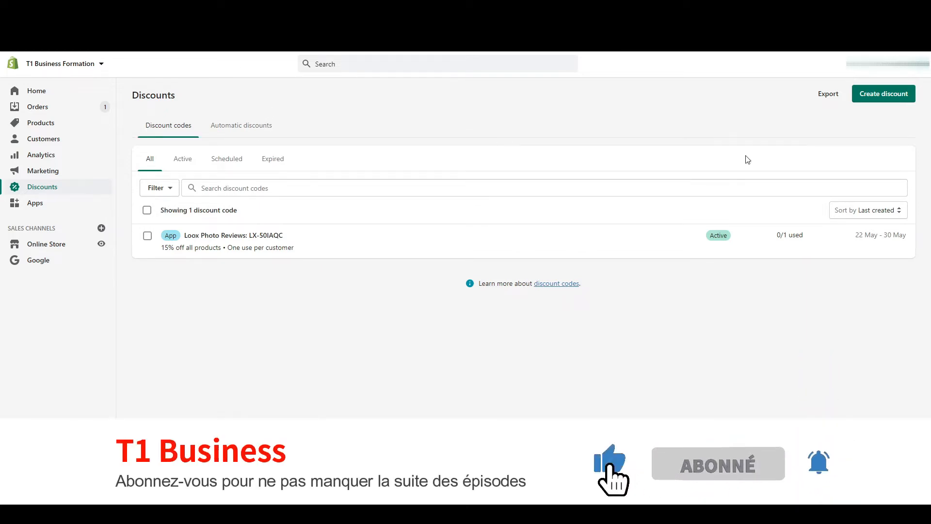
Create a new discount code named BLACKFRIDAY.
{"action": "left_click", "coordinate": [872, 97]}
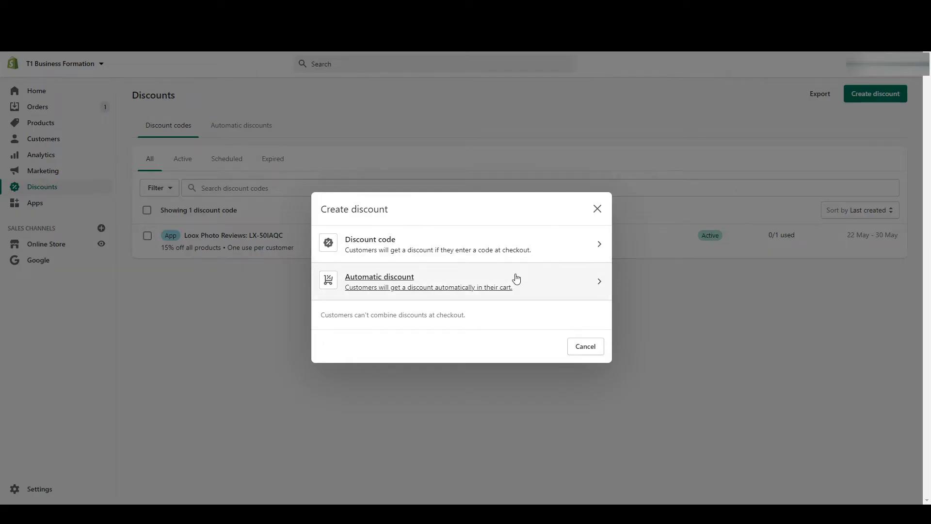
{"action": "left_click", "coordinate": [516, 245]}
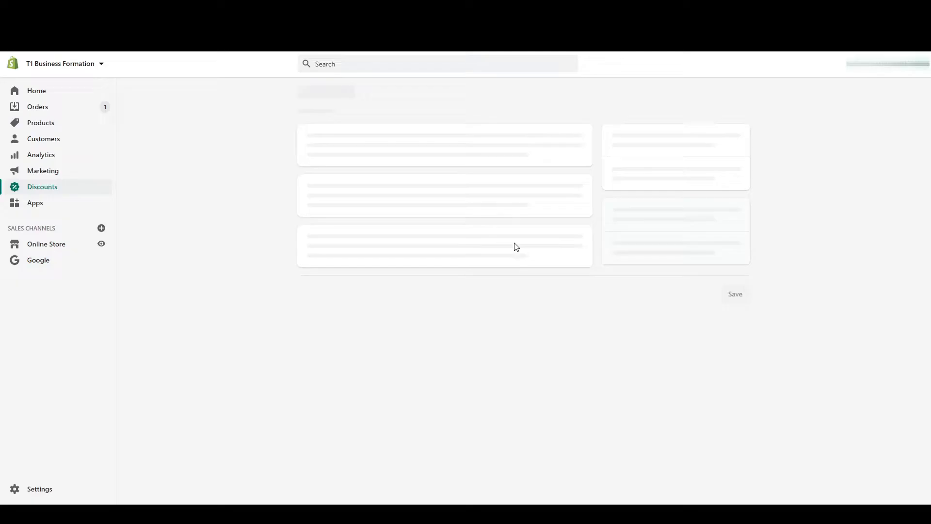
{"action": "left_click", "coordinate": [379, 155]}
{"action": "type", "text": "BLACKFRIDAY"}
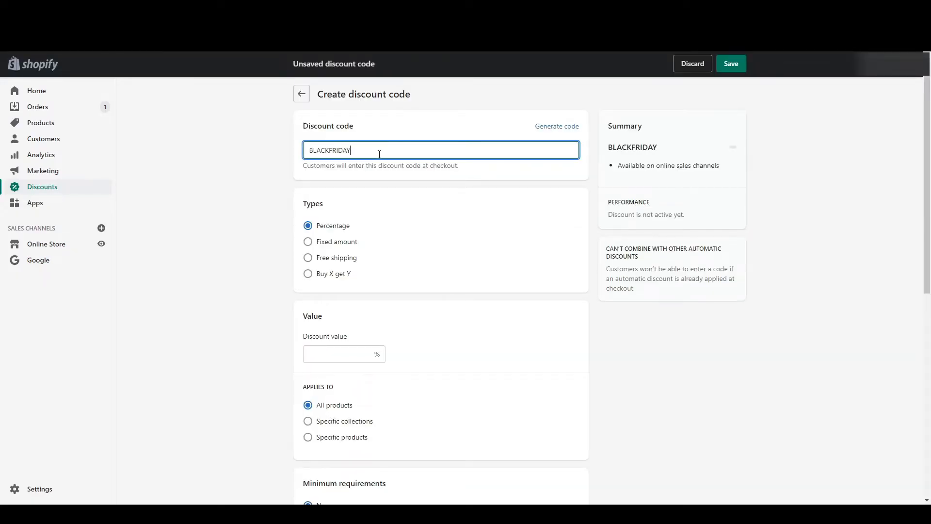
Preview the settings offered by the fixed amount, free shipping and Buy X get Y discount types.
{"action": "left_click", "coordinate": [337, 243]}
{"action": "left_click", "coordinate": [335, 260]}
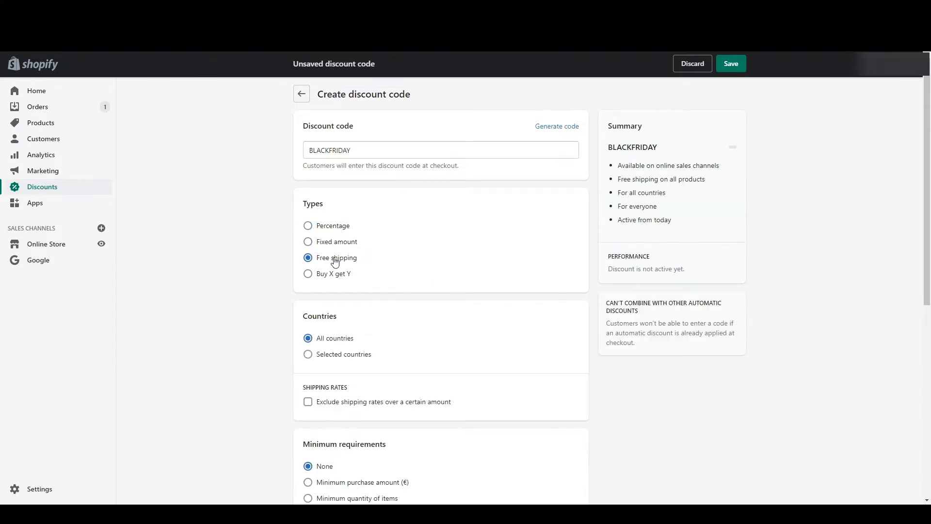
{"action": "left_click", "coordinate": [331, 277]}
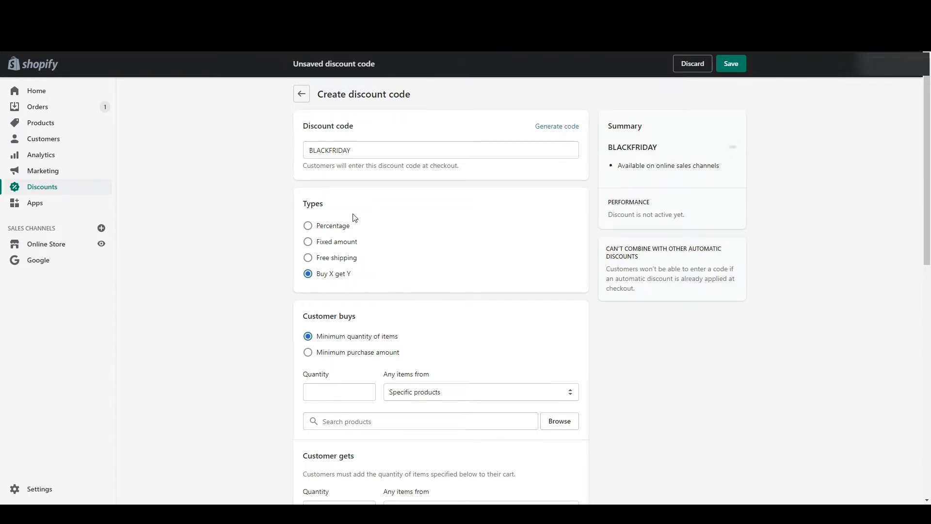
Make BLACKFRIDAY a percentage discount with a value of 30%.
{"action": "left_click", "coordinate": [334, 226]}
{"action": "left_click", "coordinate": [323, 353]}
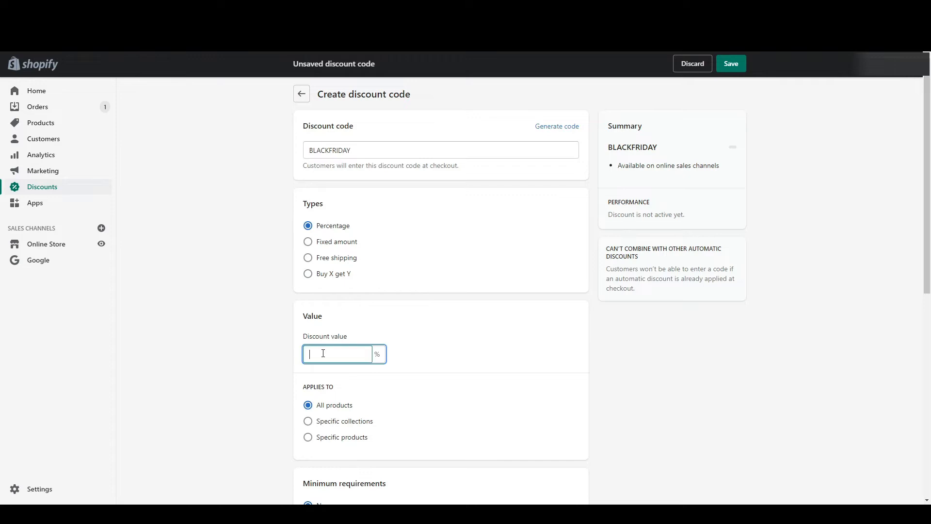
{"action": "type", "text": "30"}
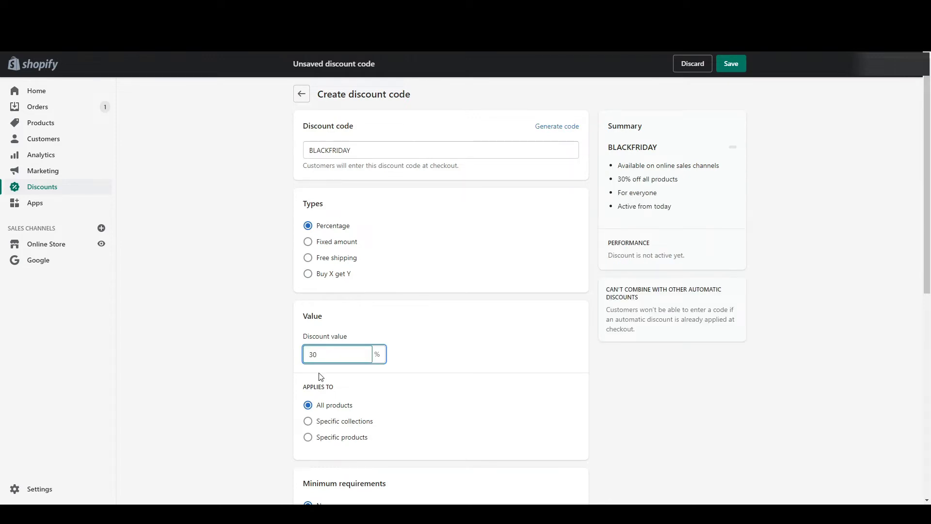
Try the specific collections and specific products scopes for the discount, and return it to all products.
{"action": "scroll", "coordinate": [315, 365], "scroll_direction": "down", "scroll_amount": 2}
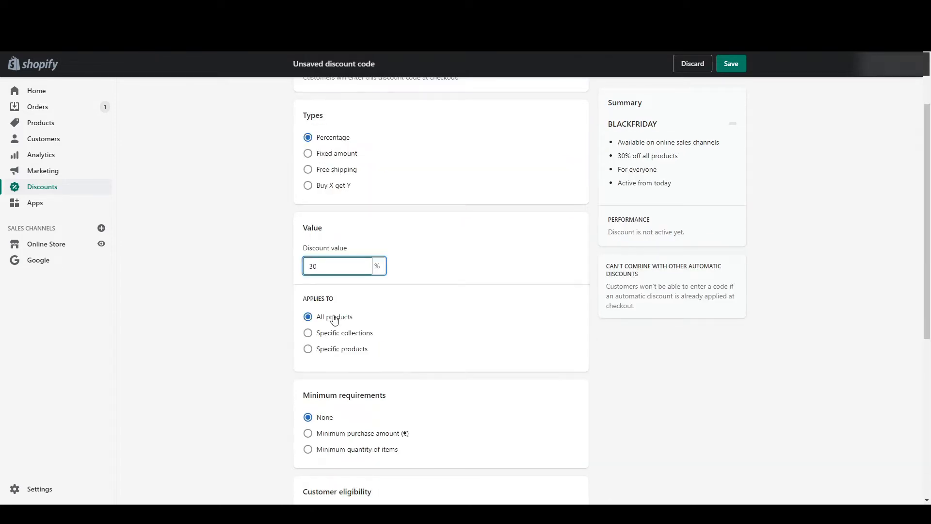
{"action": "left_click", "coordinate": [342, 334]}
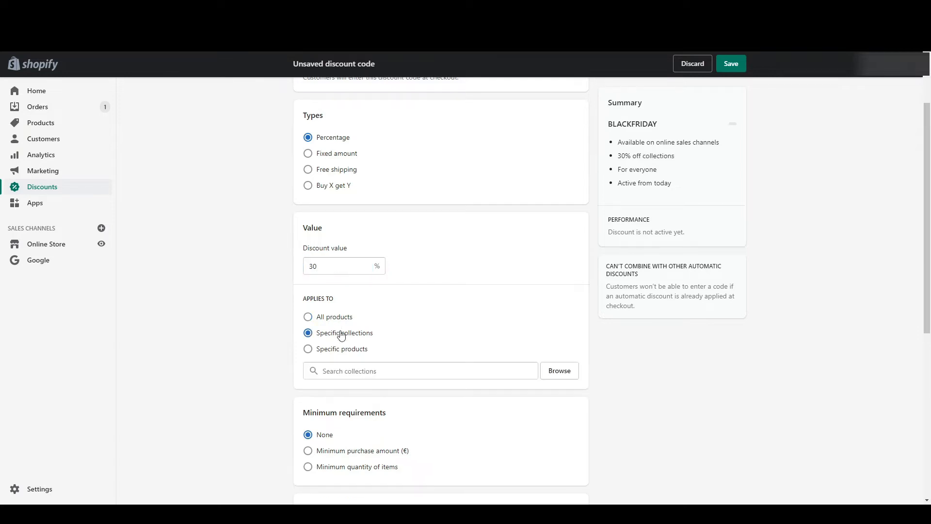
{"action": "left_click", "coordinate": [355, 348]}
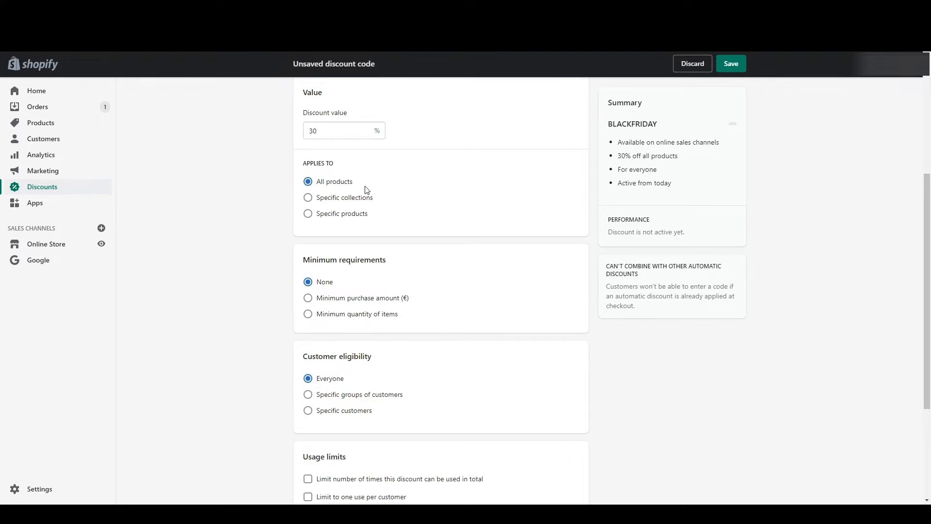
Require a minimum purchase amount of €20 for the discount and check the discount summary.
{"action": "left_click", "coordinate": [335, 300]}
{"action": "left_click", "coordinate": [345, 315]}
{"action": "type", "text": "20"}
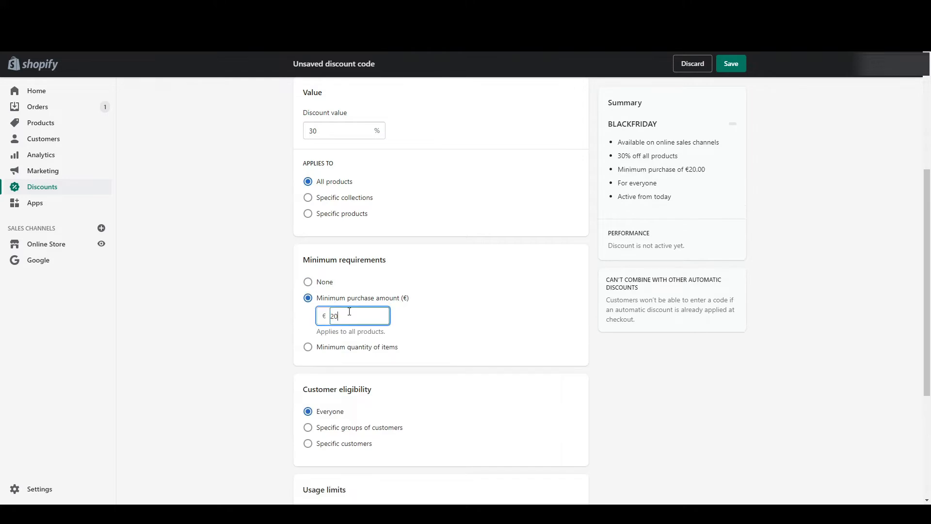
{"action": "left_click", "coordinate": [434, 311]}
{"action": "scroll", "coordinate": [364, 113], "scroll_direction": "up", "scroll_amount": 4}
Set the minimum requirement to a minimum quantity of 3 items and check the discount summary.
{"action": "scroll", "coordinate": [363, 113], "scroll_direction": "down", "scroll_amount": 3}
{"action": "left_click", "coordinate": [352, 406]}
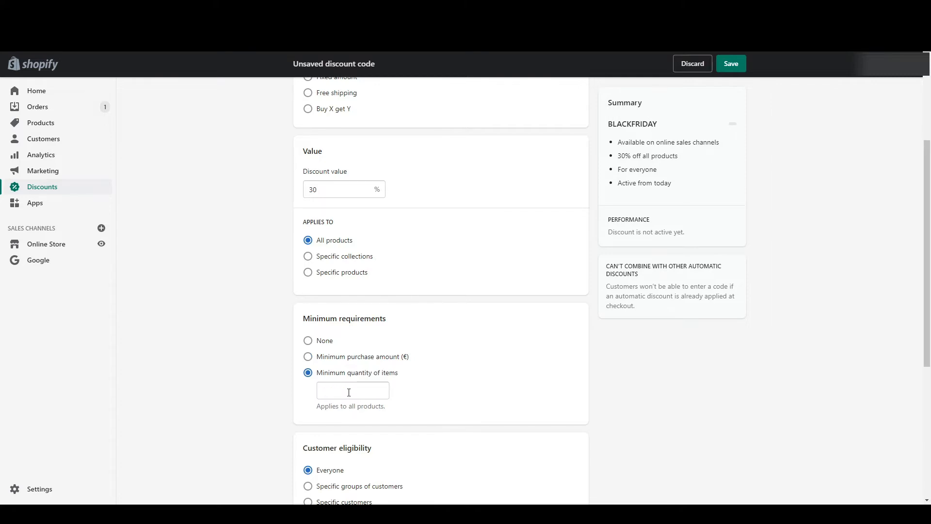
{"action": "left_click", "coordinate": [349, 393]}
{"action": "type", "text": "3"}
{"action": "left_click", "coordinate": [485, 378]}
{"action": "scroll", "coordinate": [485, 377], "scroll_direction": "up", "scroll_amount": 4}
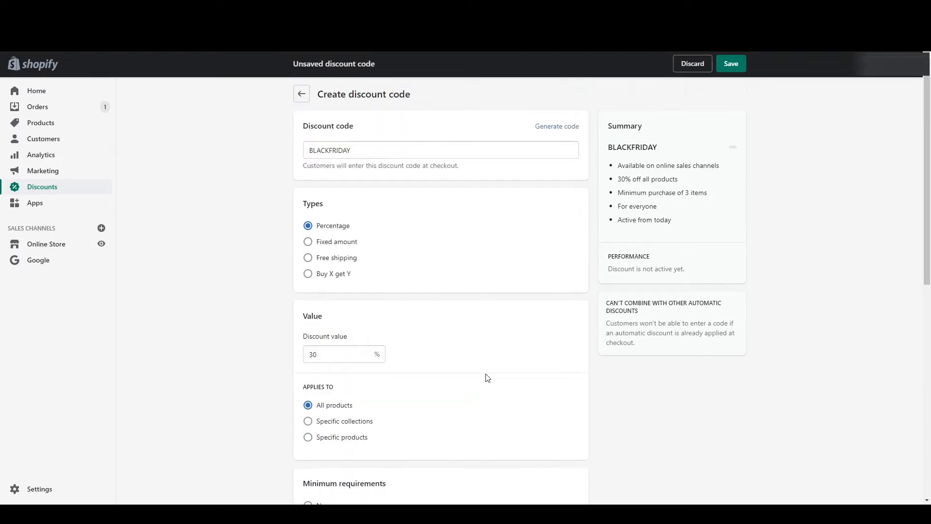
Try a total usage limit of 1 for the discount, and remove that limit.
{"action": "scroll", "coordinate": [485, 377], "scroll_direction": "down", "scroll_amount": 9}
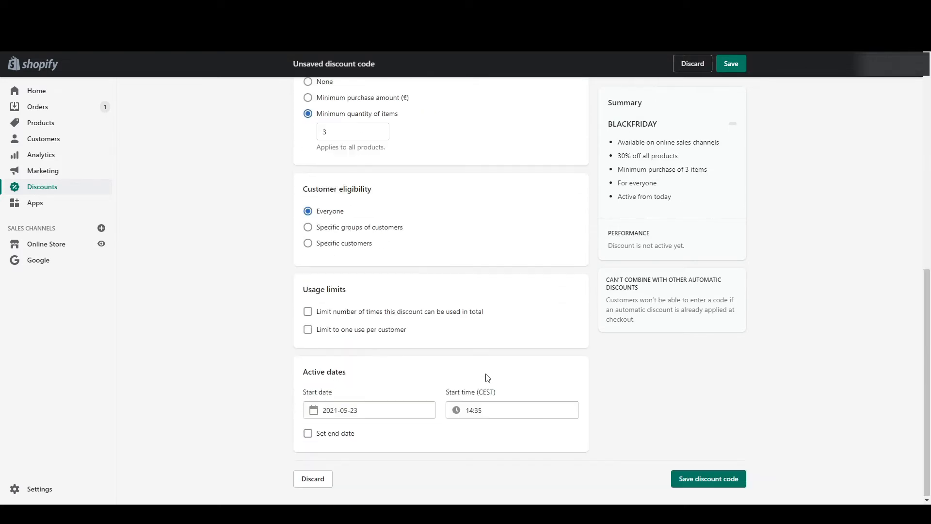
{"action": "left_click", "coordinate": [308, 312]}
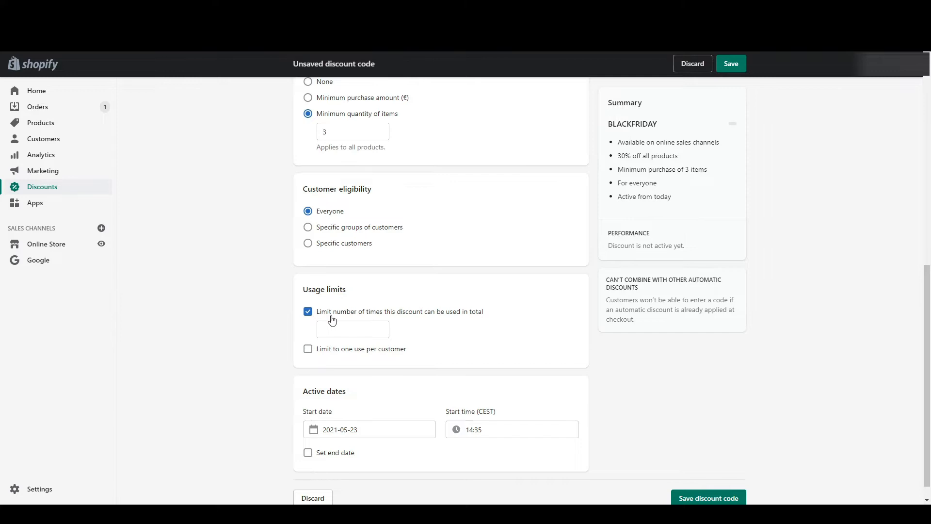
{"action": "left_click", "coordinate": [343, 330]}
{"action": "type", "text": "1"}
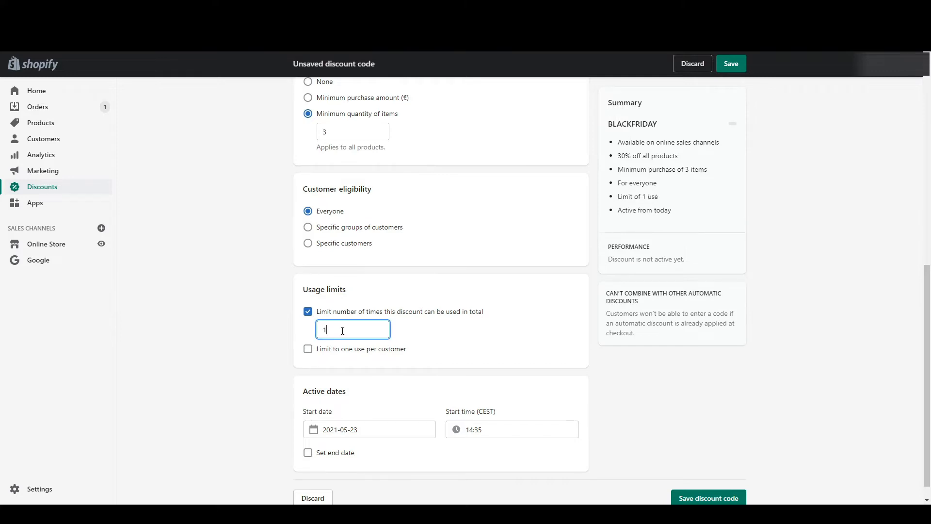
{"action": "left_click", "coordinate": [308, 311]}
Limit the discount to one use per customer and 10 uses in total.
{"action": "left_click", "coordinate": [308, 330]}
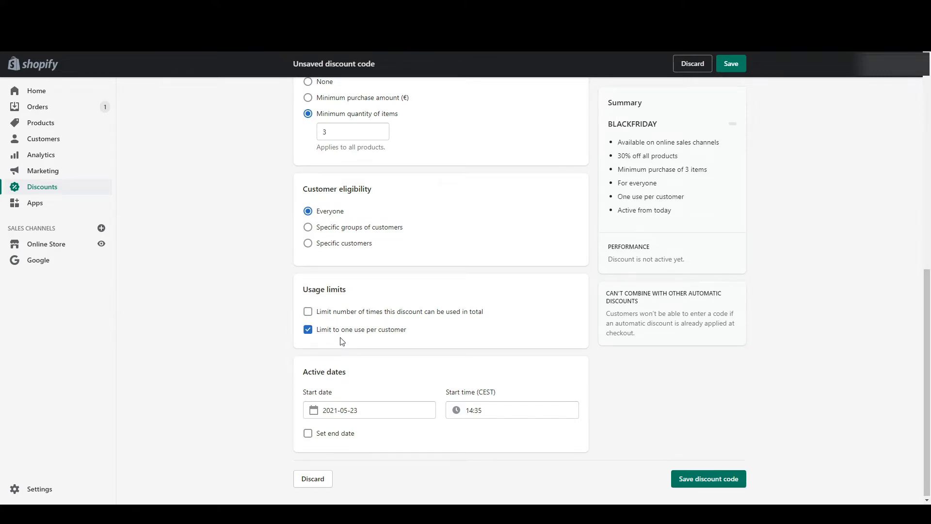
{"action": "left_click", "coordinate": [358, 315]}
{"action": "left_click", "coordinate": [360, 326]}
{"action": "type", "text": "10"}
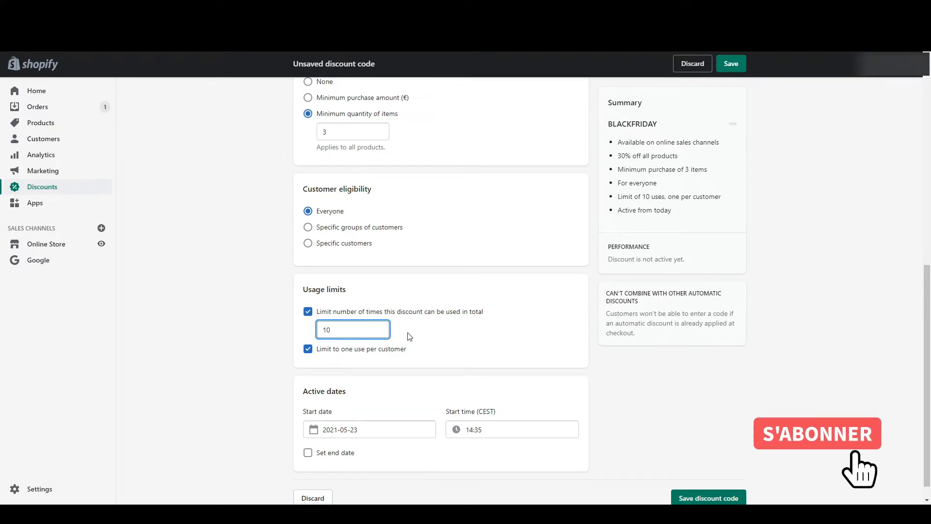
Try an end date of 2021-05-31 for the discount, and remove the end date again.
{"action": "scroll", "coordinate": [438, 337], "scroll_direction": "down", "scroll_amount": 1}
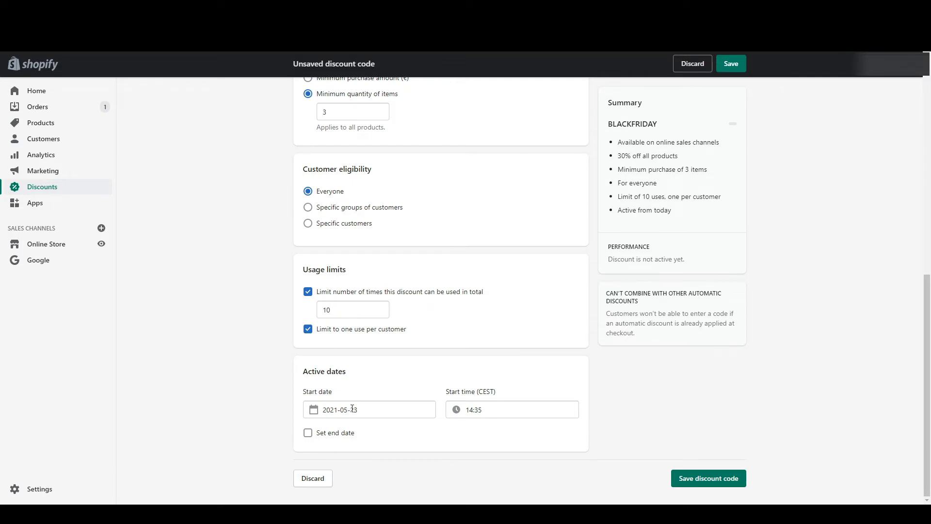
{"action": "left_click", "coordinate": [333, 432]}
{"action": "scroll", "coordinate": [334, 432], "scroll_direction": "down", "scroll_amount": 1}
{"action": "left_click", "coordinate": [335, 433]}
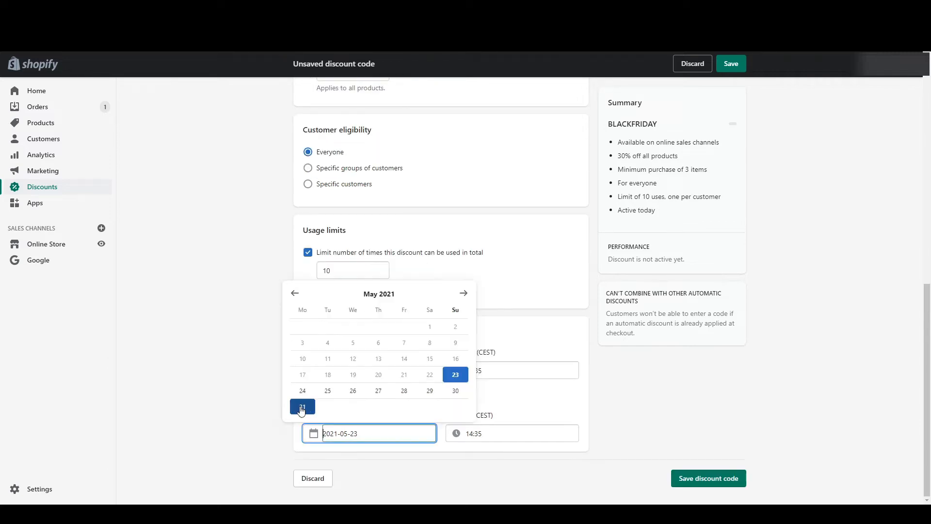
{"action": "left_click", "coordinate": [302, 408]}
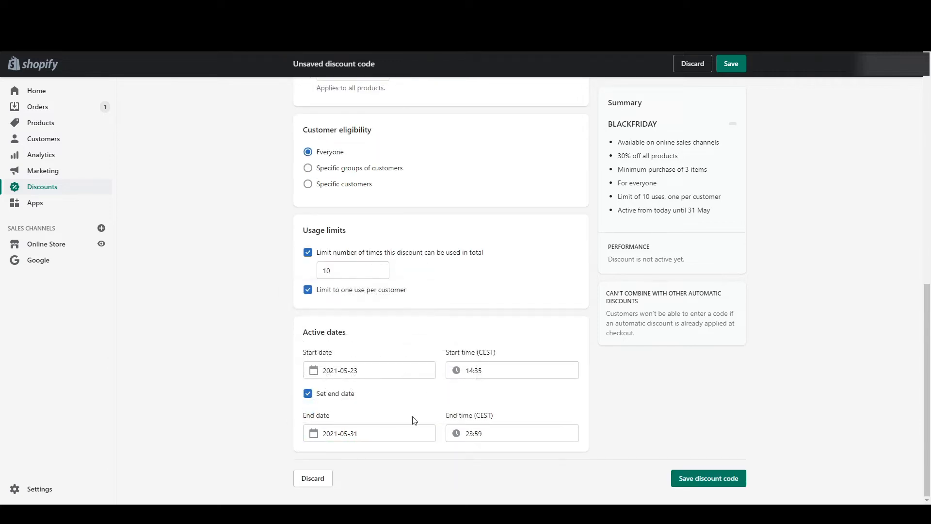
{"action": "scroll", "coordinate": [338, 439], "scroll_direction": "up", "scroll_amount": 1}
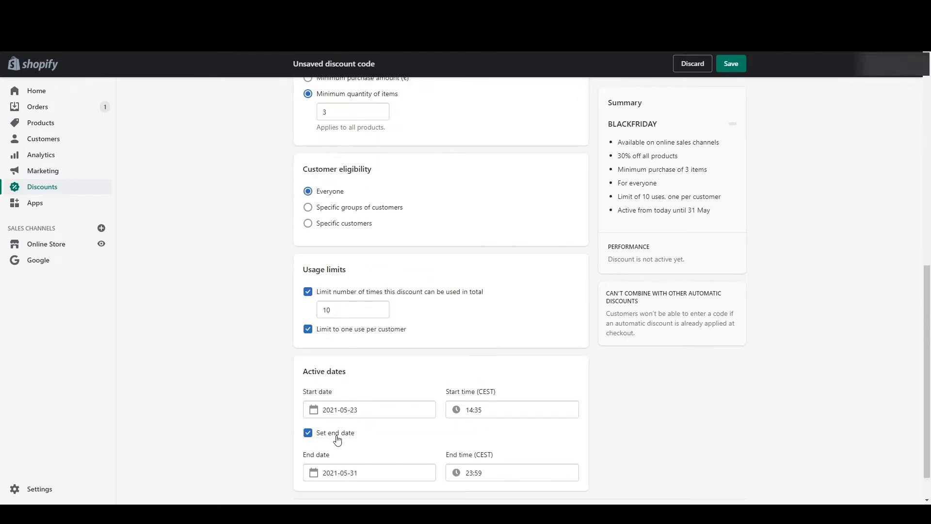
{"action": "left_click", "coordinate": [338, 440]}
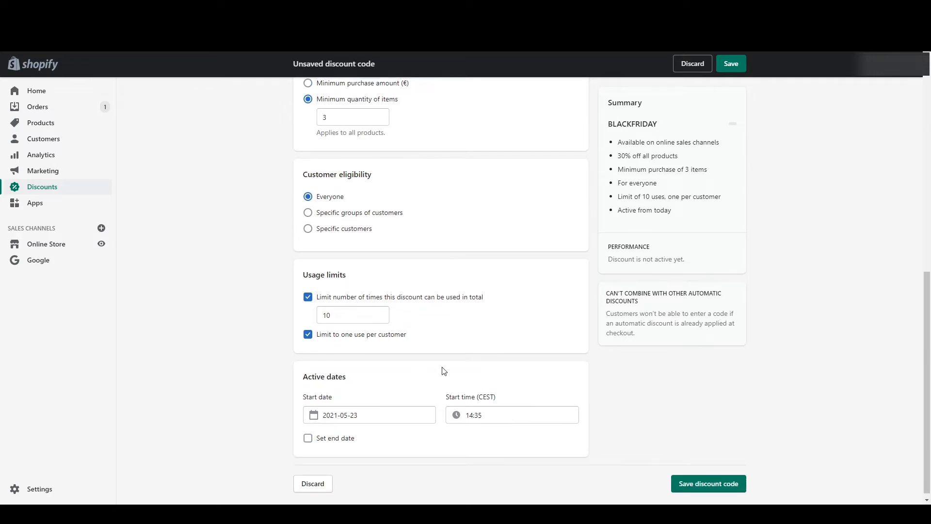
Change the discount type to a fixed amount of €10 and review the remaining settings.
{"action": "scroll", "coordinate": [443, 371], "scroll_direction": "up", "scroll_amount": 9}
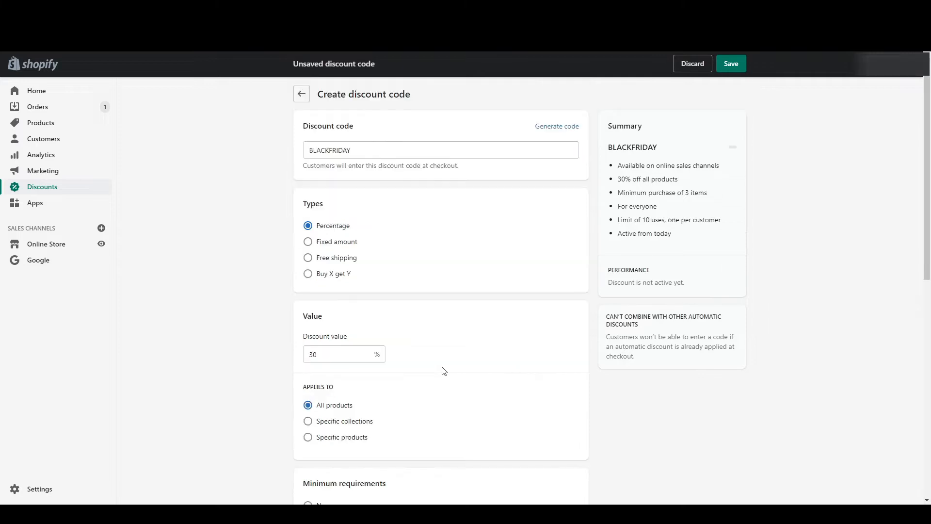
{"action": "left_click", "coordinate": [349, 244]}
{"action": "left_click", "coordinate": [335, 355]}
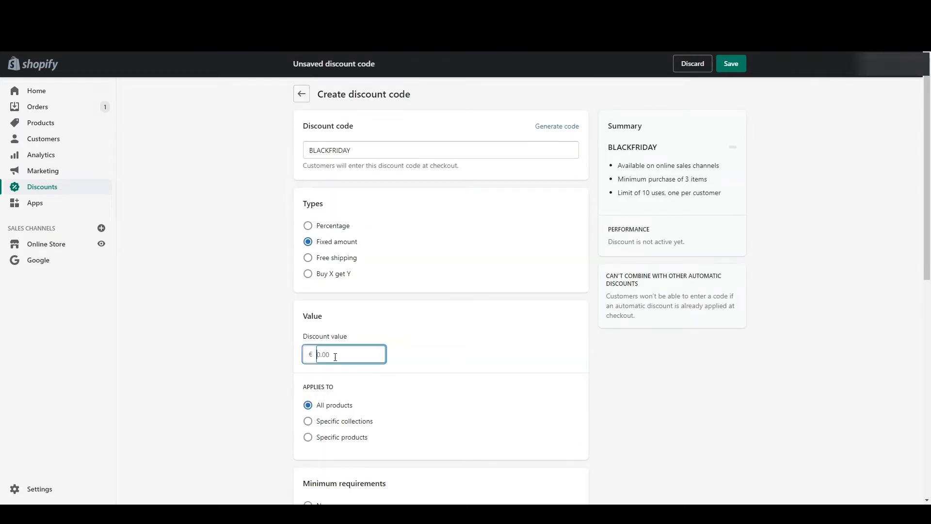
{"action": "type", "text": "10"}
{"action": "left_click", "coordinate": [430, 343]}
{"action": "scroll", "coordinate": [431, 345], "scroll_direction": "down", "scroll_amount": 6}
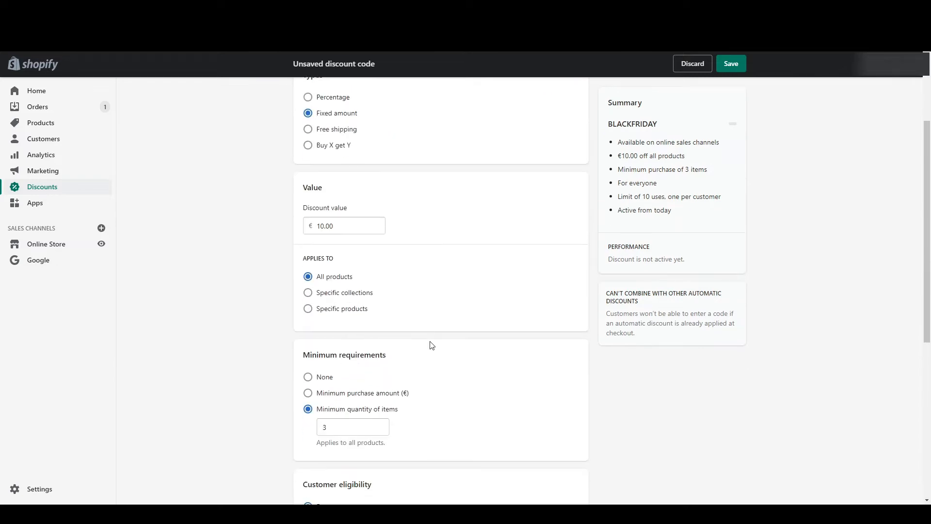
{"action": "scroll", "coordinate": [430, 343], "scroll_direction": "down", "scroll_amount": 4}
Switch the discount type to free shipping and look through its settings.
{"action": "scroll", "coordinate": [431, 343], "scroll_direction": "up", "scroll_amount": 8}
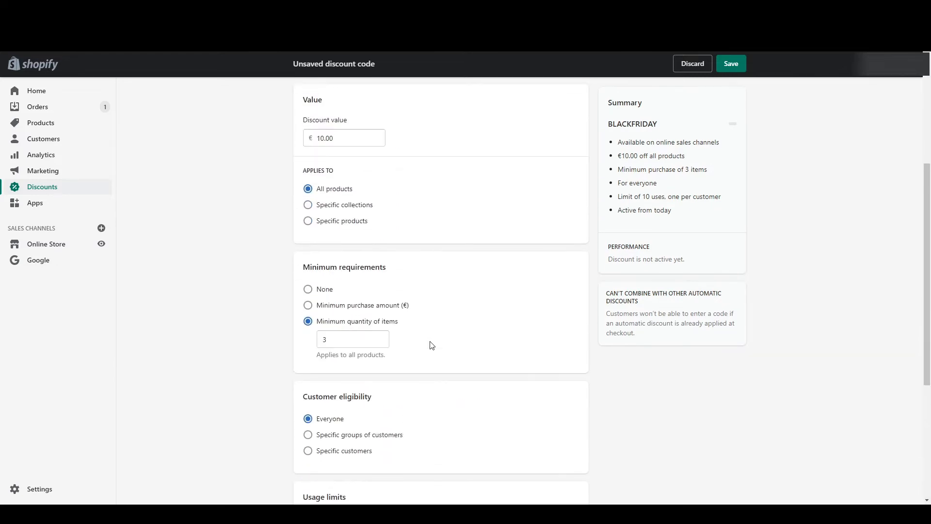
{"action": "left_click", "coordinate": [344, 157]}
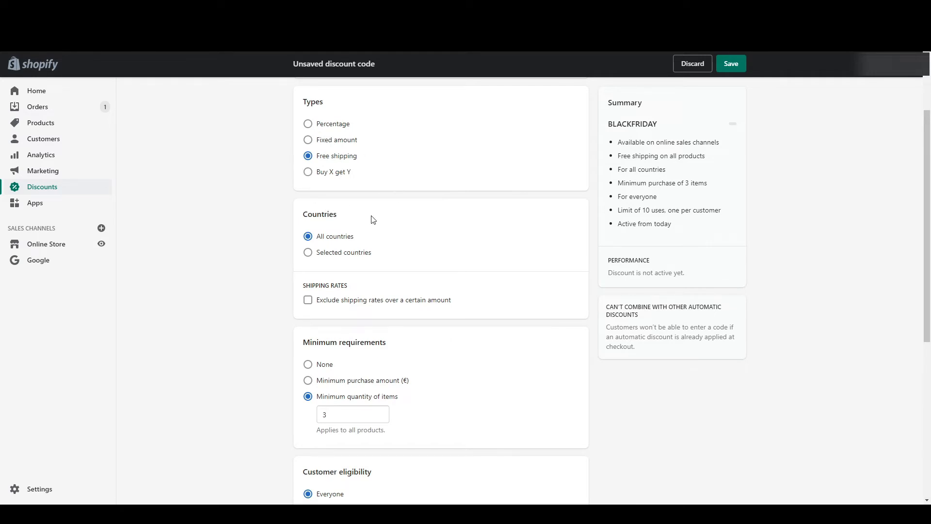
{"action": "scroll", "coordinate": [398, 372], "scroll_direction": "down", "scroll_amount": 3}
{"action": "scroll", "coordinate": [434, 447], "scroll_direction": "down", "scroll_amount": 4}
{"action": "scroll", "coordinate": [433, 447], "scroll_direction": "up", "scroll_amount": 6}
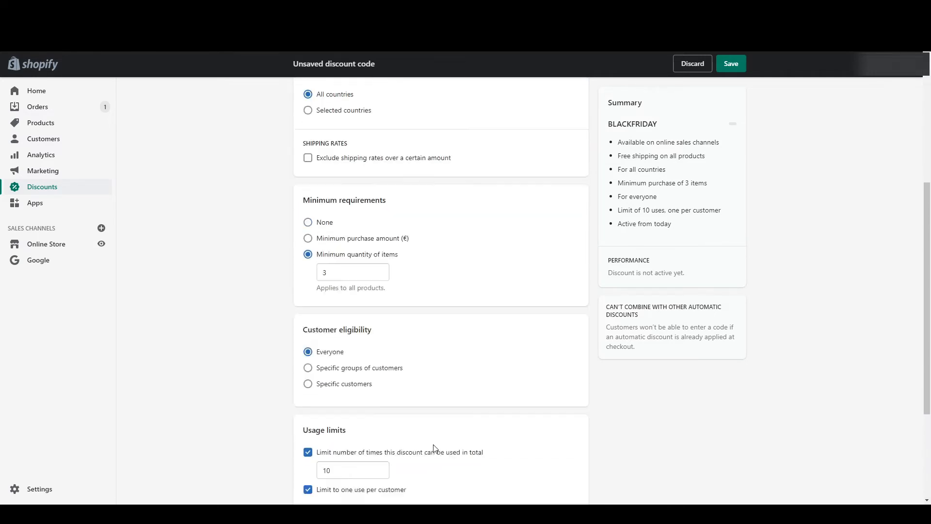
Try restricting free shipping to selected countries, enable excluding shipping rates over a certain amount, and return to all countries.
{"action": "left_click", "coordinate": [361, 202]}
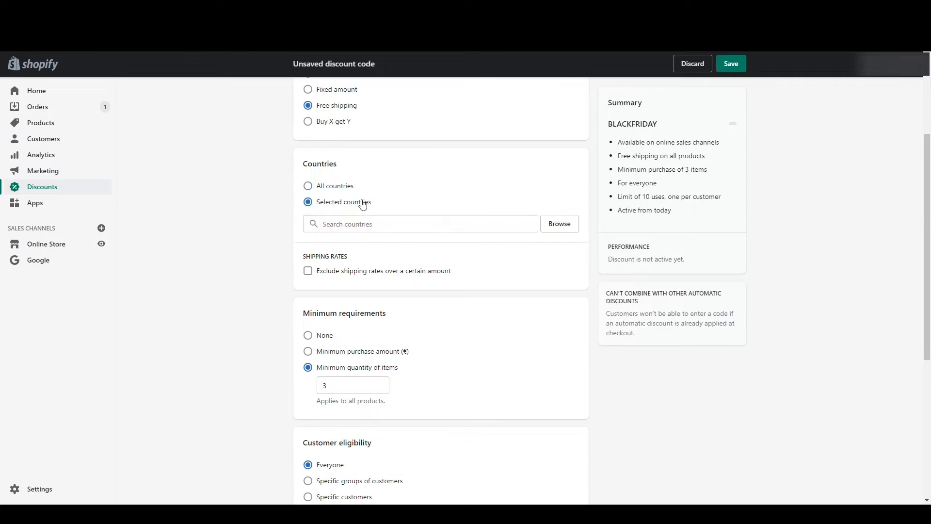
{"action": "left_click", "coordinate": [382, 272]}
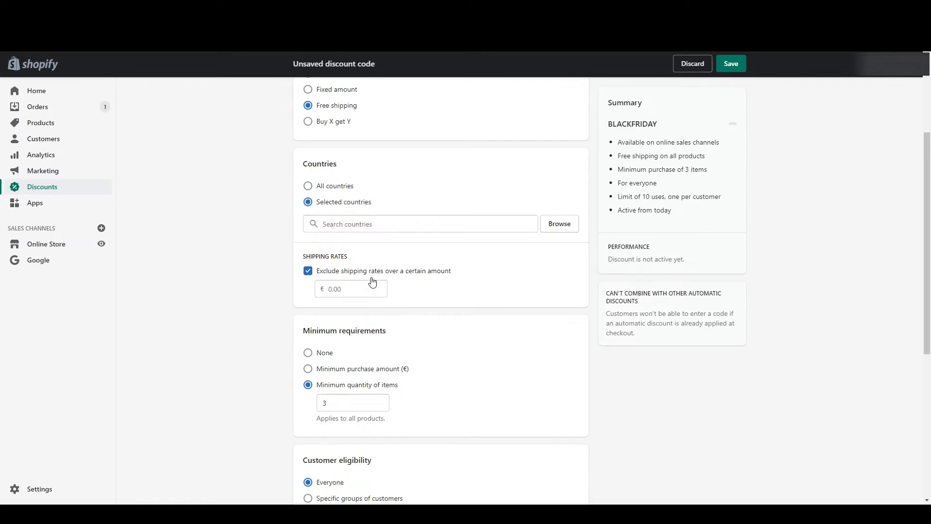
{"action": "left_click", "coordinate": [321, 186]}
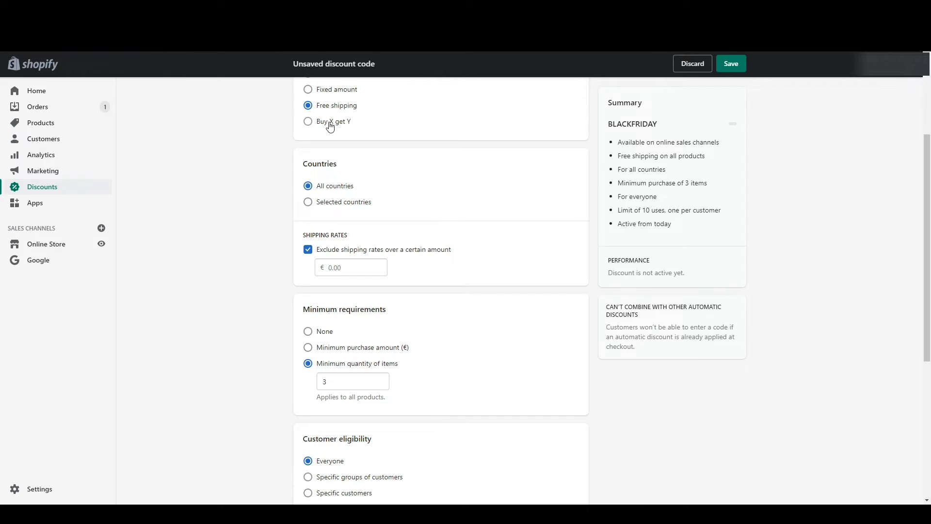
Switch the discount to Buy X get Y and require the customer to buy 2 items of one T-shirt variant.
{"action": "left_click", "coordinate": [330, 126]}
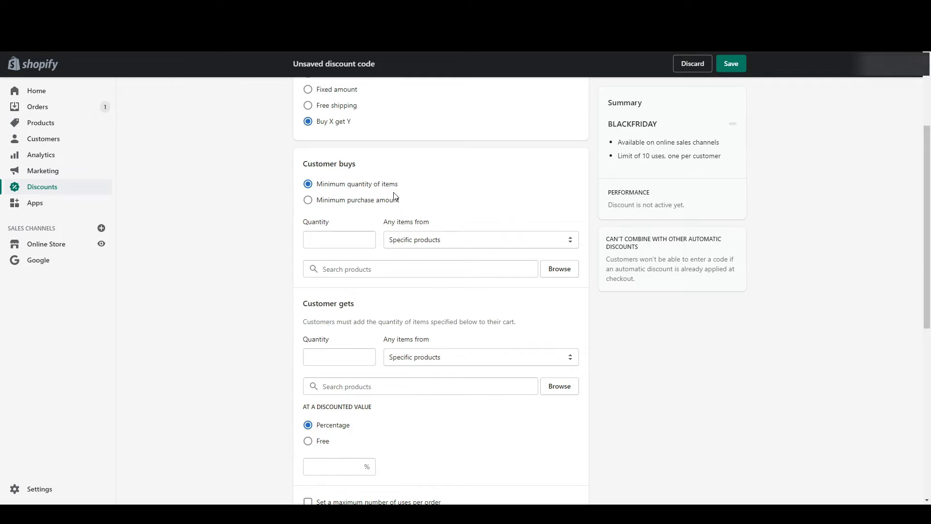
{"action": "left_click", "coordinate": [339, 242]}
{"action": "type", "text": "2"}
{"action": "key", "text": "Tab"}
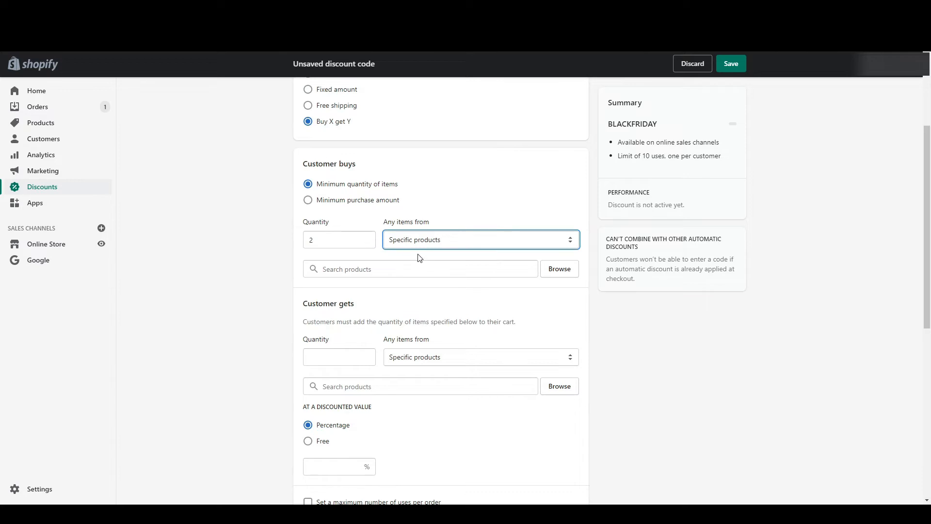
{"action": "left_click", "coordinate": [572, 267]}
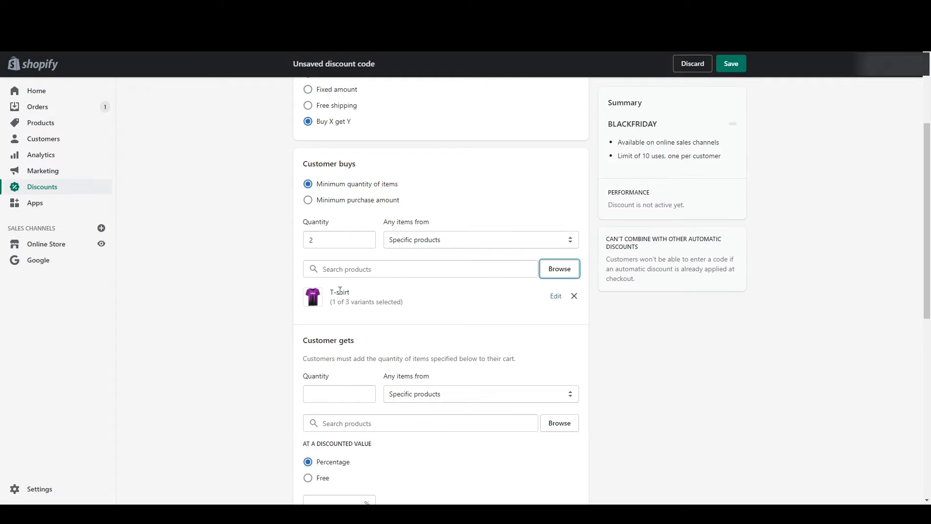
Set the item the customer gets to 1 T-Shirt Panda Dab from specific products.
{"action": "scroll", "coordinate": [356, 202], "scroll_direction": "down", "scroll_amount": 2}
{"action": "left_click", "coordinate": [311, 281]}
{"action": "type", "text": "1"}
{"action": "key", "text": "Tab"}
{"action": "left_click", "coordinate": [420, 308]}
{"action": "left_click", "coordinate": [406, 357]}
{"action": "left_click", "coordinate": [589, 389]}
Try a discounted value of 50% for the item the customer gets, and make it free instead.
{"action": "scroll", "coordinate": [485, 339], "scroll_direction": "down", "scroll_amount": 3}
{"action": "left_click", "coordinate": [347, 286]}
{"action": "type", "text": "50"}
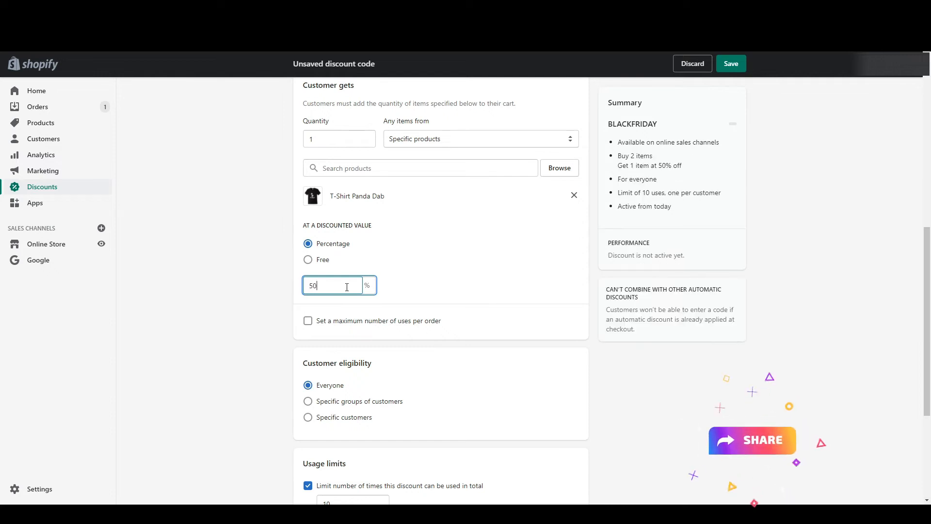
{"action": "left_click", "coordinate": [320, 262]}
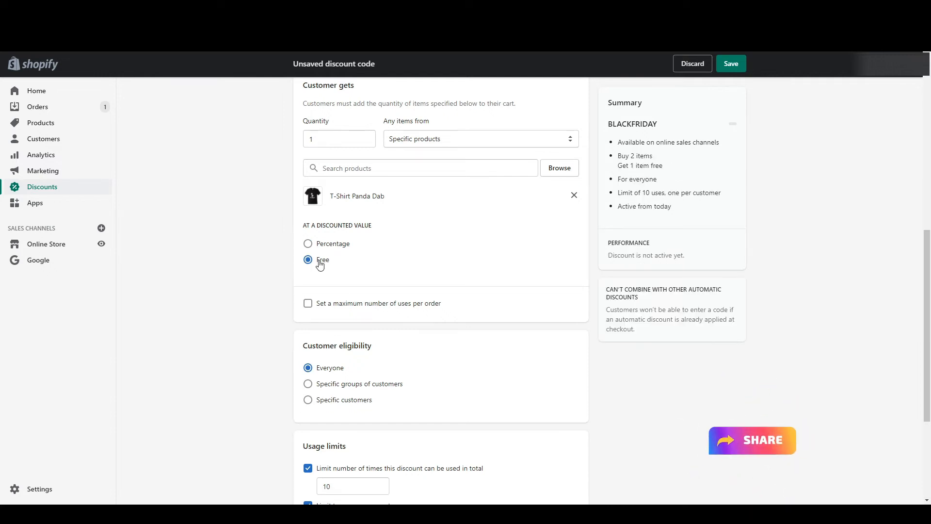
Set a maximum of 1 use per order for the discount.
{"action": "left_click", "coordinate": [356, 306]}
{"action": "left_click", "coordinate": [357, 319]}
{"action": "type", "text": "1"}
{"action": "left_click", "coordinate": [488, 299]}
Change the items the customer buys to specific collections and add the Promotions collection.
{"action": "scroll", "coordinate": [488, 298], "scroll_direction": "up", "scroll_amount": 5}
{"action": "left_click", "coordinate": [493, 215]}
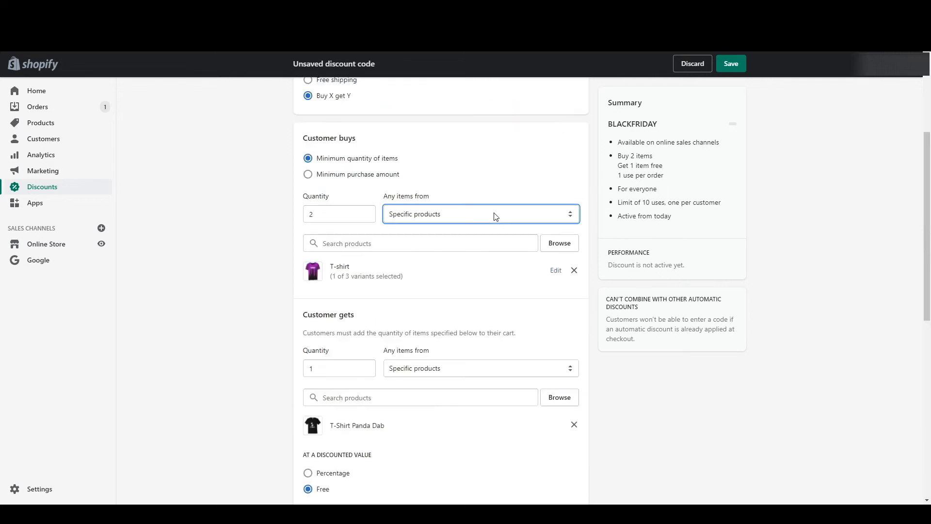
{"action": "left_click", "coordinate": [478, 238]}
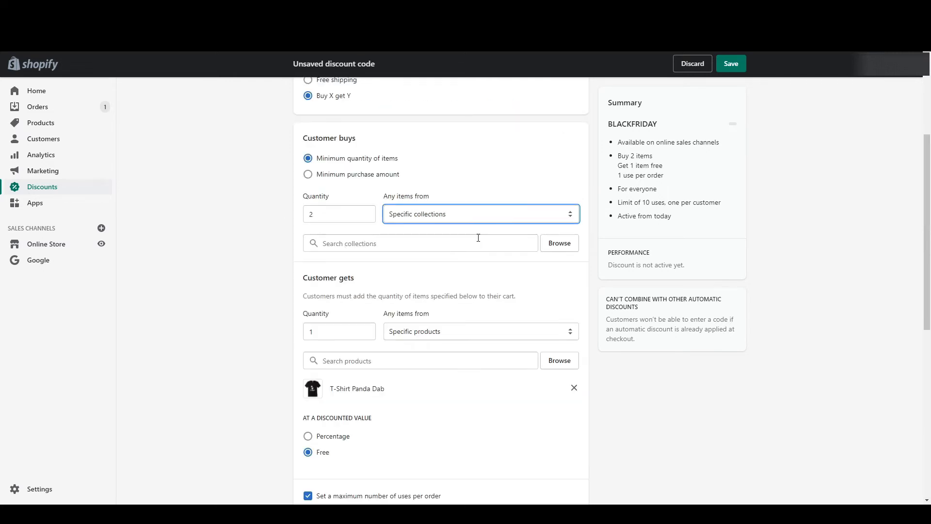
{"action": "left_click", "coordinate": [559, 243]}
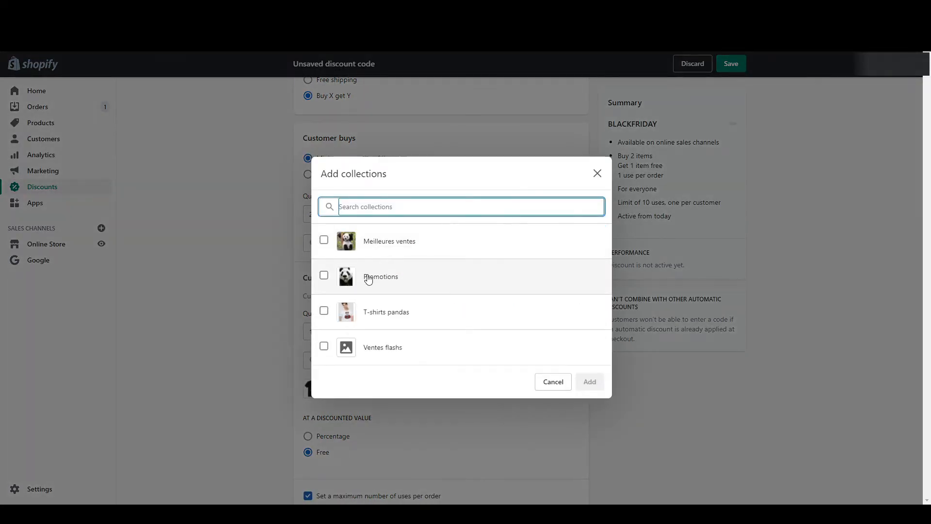
{"action": "left_click", "coordinate": [368, 278]}
{"action": "left_click", "coordinate": [590, 381]}
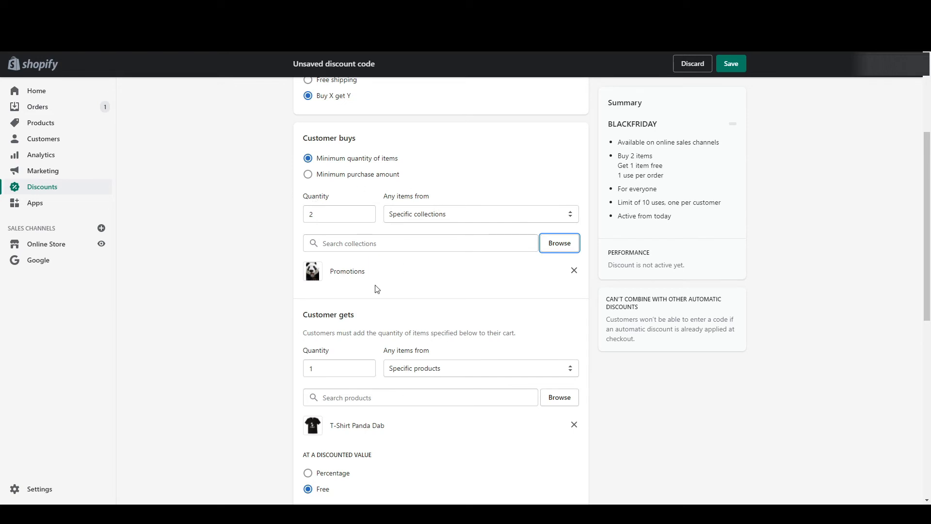
Check the Buy X get Y settings and save the BLACKFRIDAY discount code.
{"action": "scroll", "coordinate": [379, 360], "scroll_direction": "down", "scroll_amount": 2}
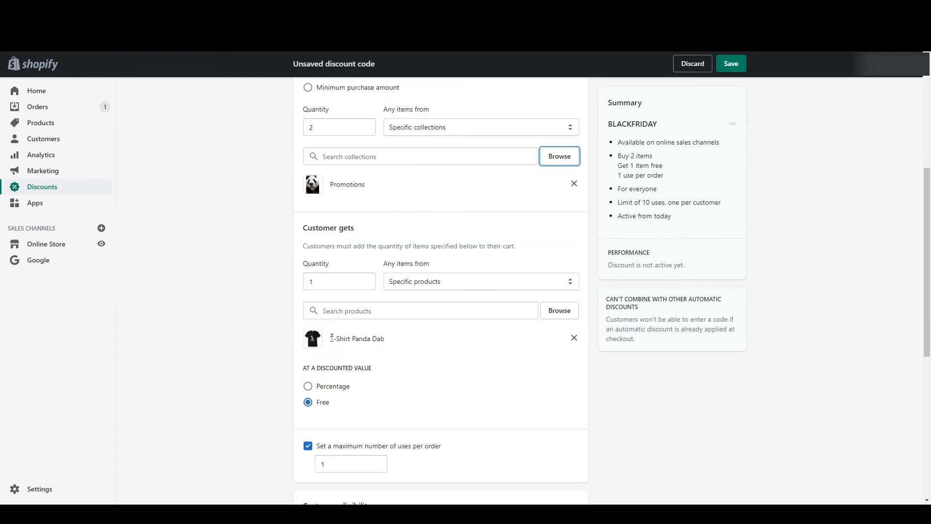
{"action": "scroll", "coordinate": [301, 386], "scroll_direction": "up", "scroll_amount": 6}
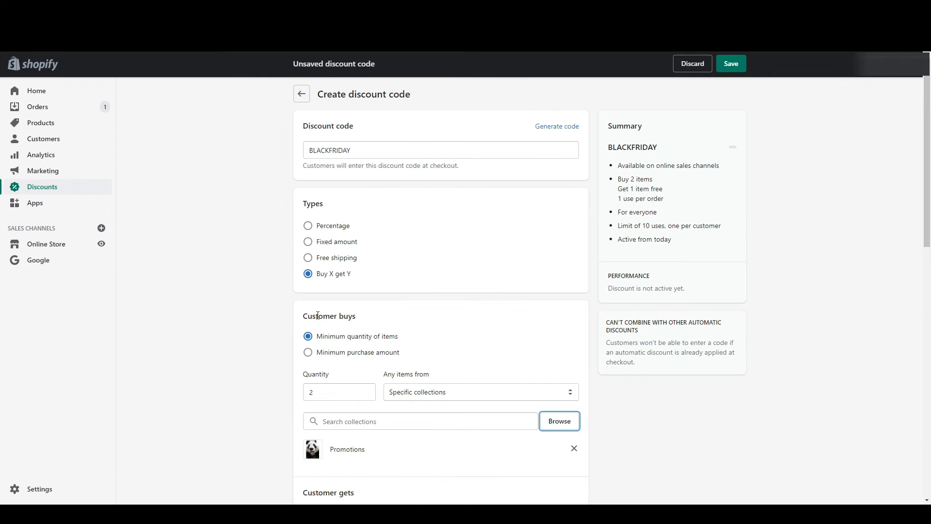
{"action": "left_click", "coordinate": [731, 64]}
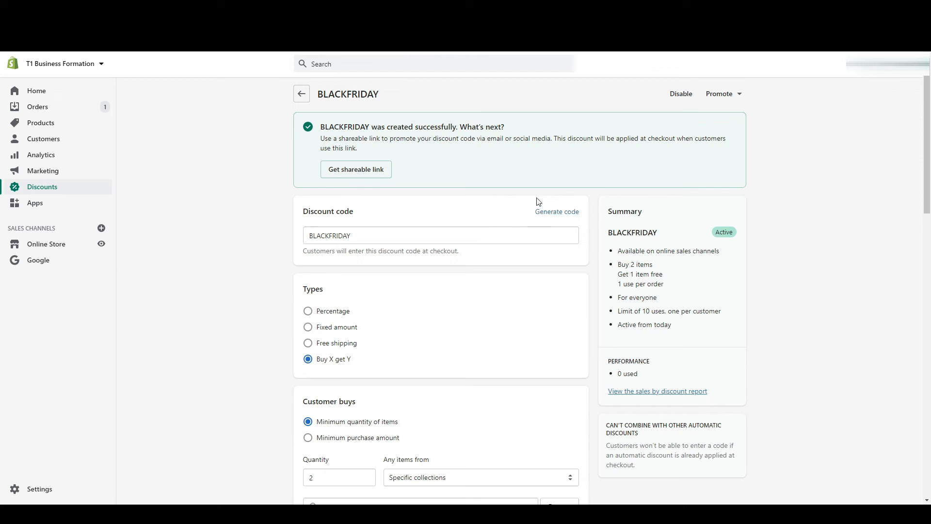
Copy the shareable link for the BLACKFRIDAY discount code.
{"action": "left_click", "coordinate": [366, 172]}
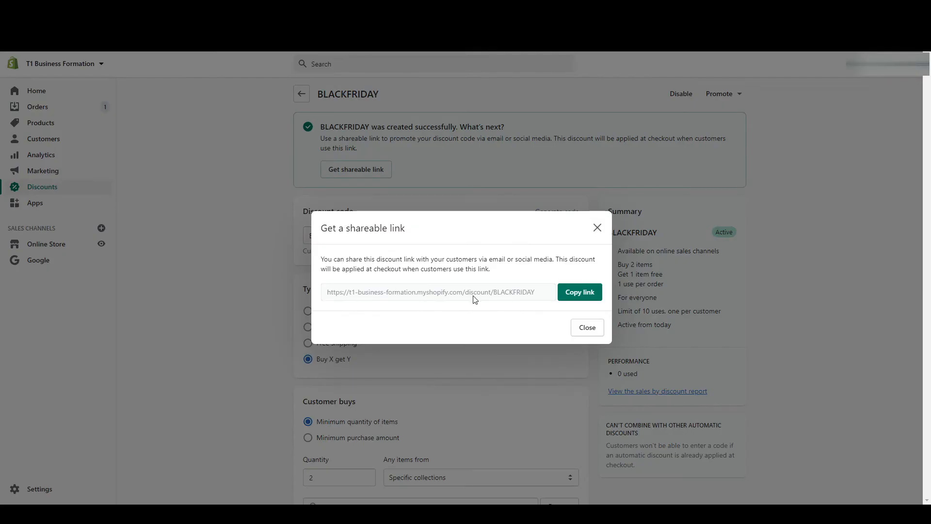
{"action": "left_click", "coordinate": [564, 295]}
{"action": "left_click", "coordinate": [599, 228]}
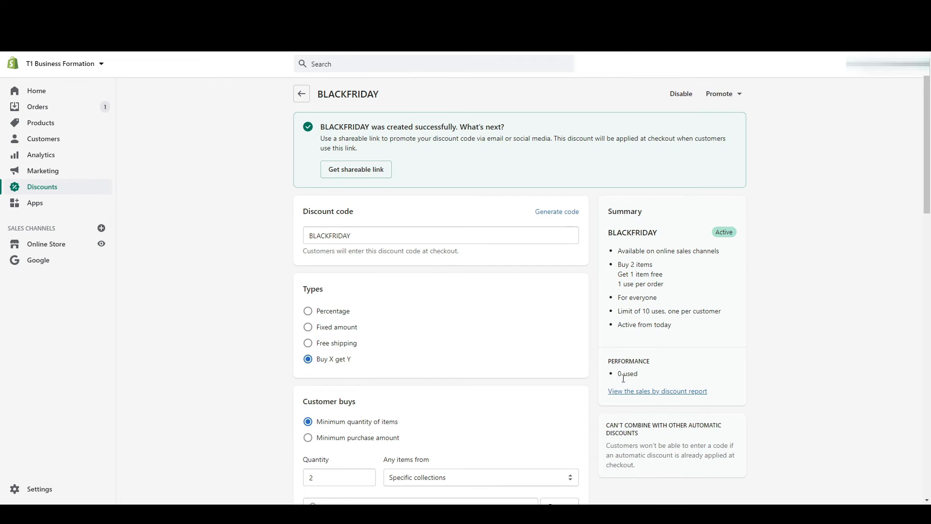
Return to the discounts list and start a new automatic discount titled BLACK FRIDAY.
{"action": "left_click", "coordinate": [301, 94]}
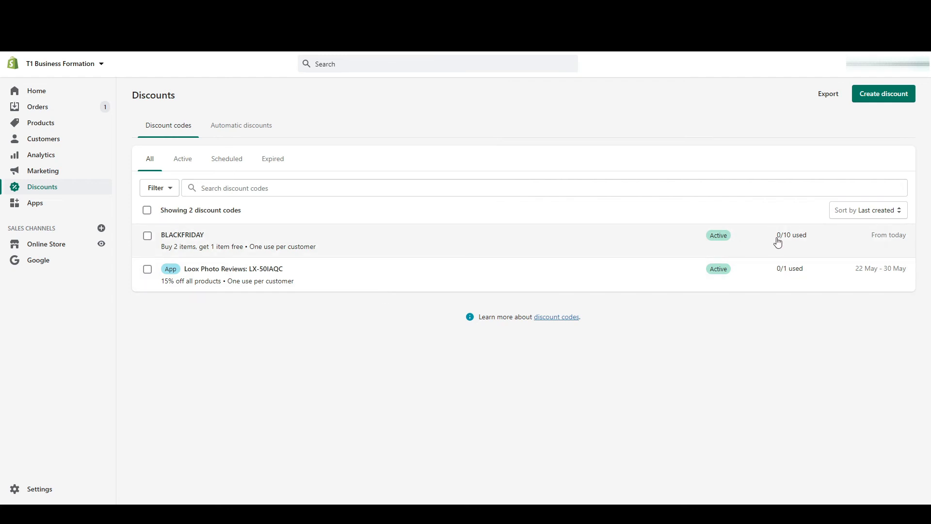
{"action": "left_click", "coordinate": [894, 93]}
{"action": "left_click", "coordinate": [472, 287]}
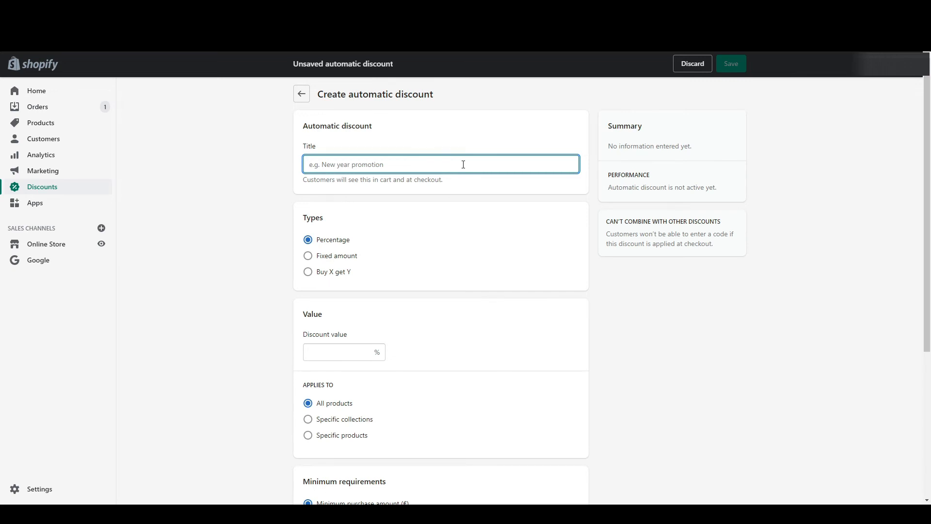
{"action": "key", "text": "ctrl+v"}
{"action": "left_click", "coordinate": [408, 243]}
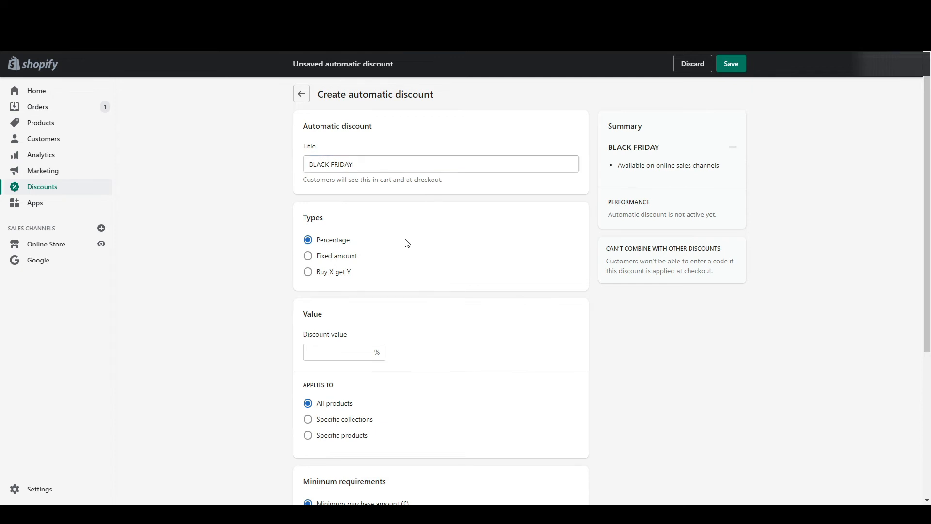
Review the automatic discount's settings, set its discount value to 20%, and try to save it.
{"action": "scroll", "coordinate": [407, 243], "scroll_direction": "down", "scroll_amount": 5}
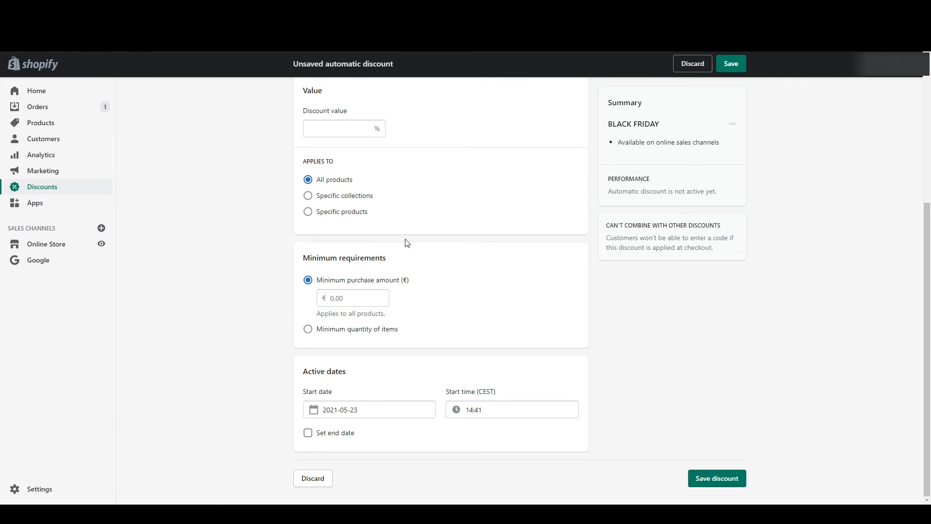
{"action": "scroll", "coordinate": [408, 243], "scroll_direction": "up", "scroll_amount": 2}
{"action": "scroll", "coordinate": [407, 243], "scroll_direction": "up", "scroll_amount": 1}
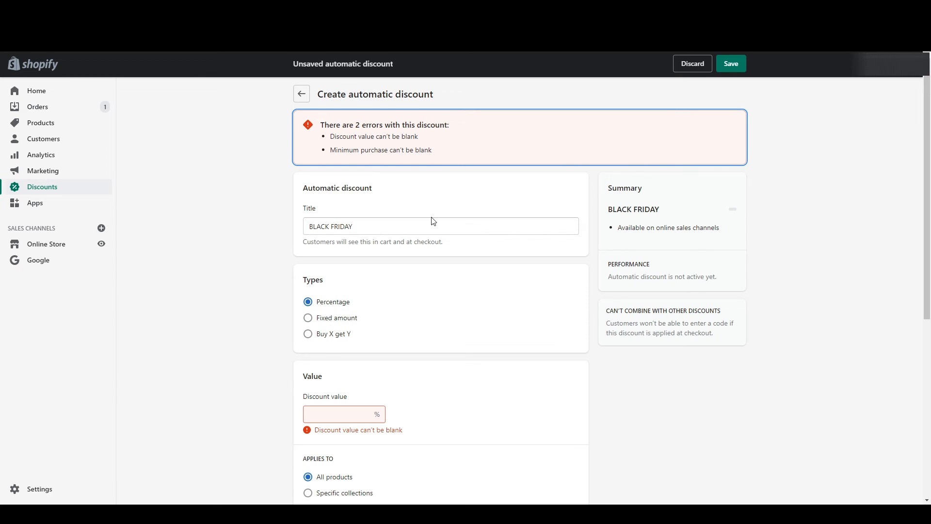
{"action": "left_click", "coordinate": [348, 408]}
{"action": "type", "text": "20"}
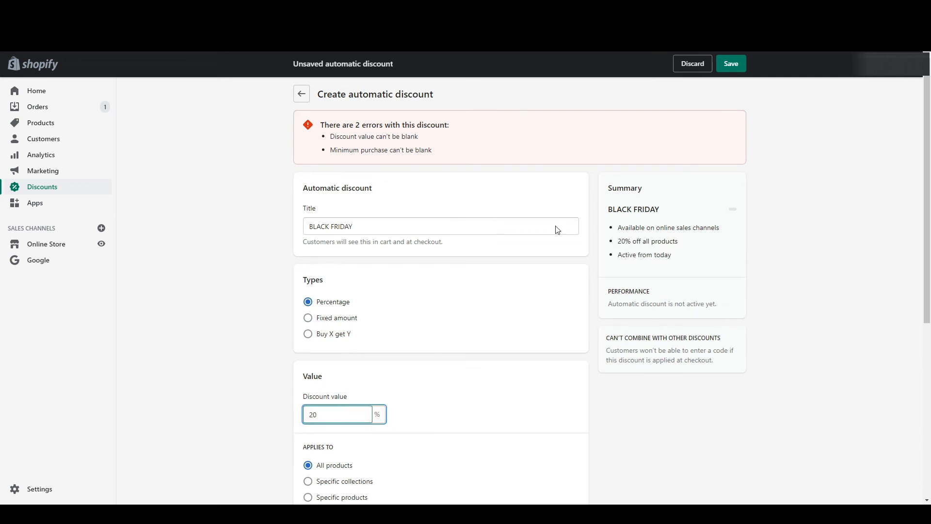
{"action": "left_click", "coordinate": [736, 69]}
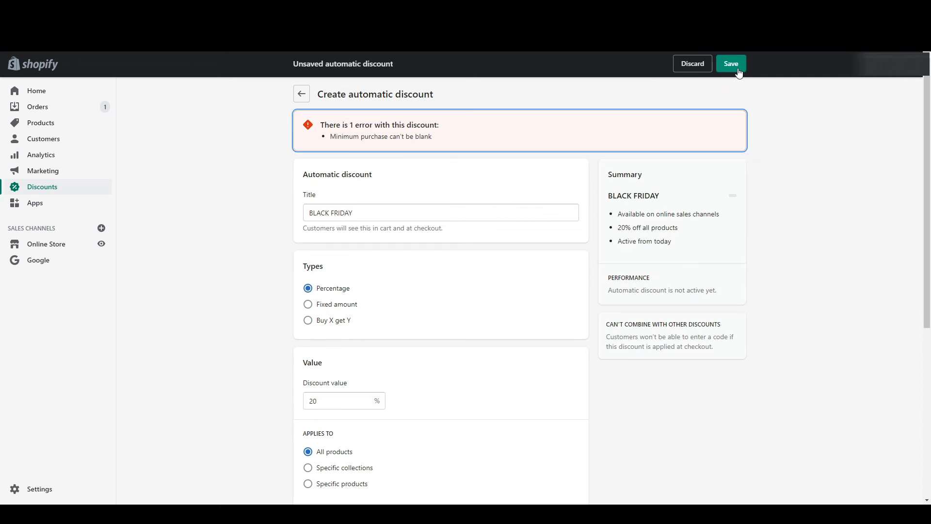
Set the minimum purchase amount to €10 and save the automatic discount.
{"action": "scroll", "coordinate": [468, 381], "scroll_direction": "down", "scroll_amount": 6}
{"action": "left_click", "coordinate": [373, 281]}
{"action": "type", "text": "10"}
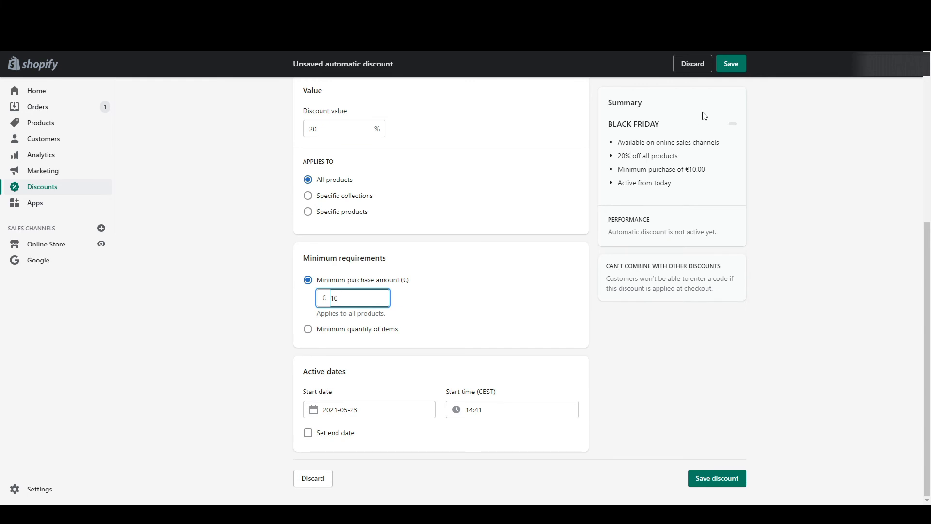
{"action": "left_click", "coordinate": [730, 63]}
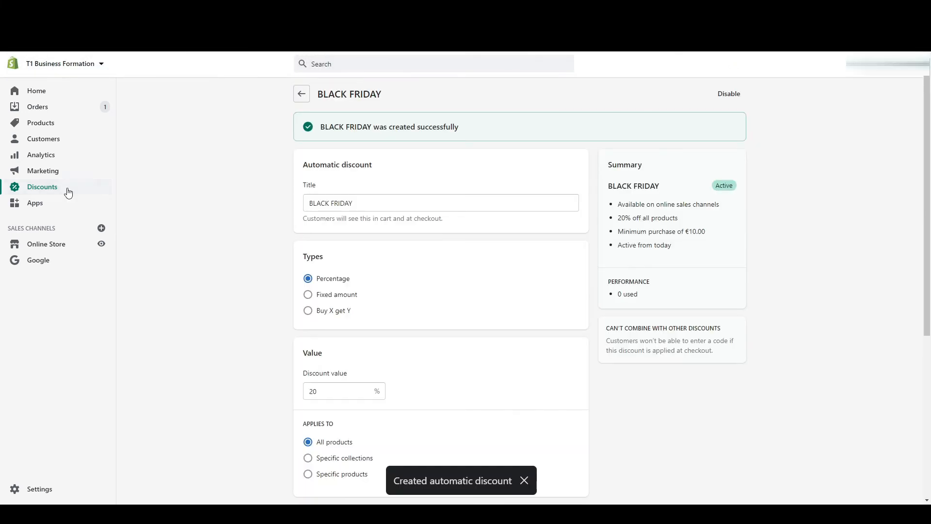
Select the BLACK FRIDAY discount in the list of automatic discounts and show its available bulk actions.
{"action": "left_click", "coordinate": [68, 192]}
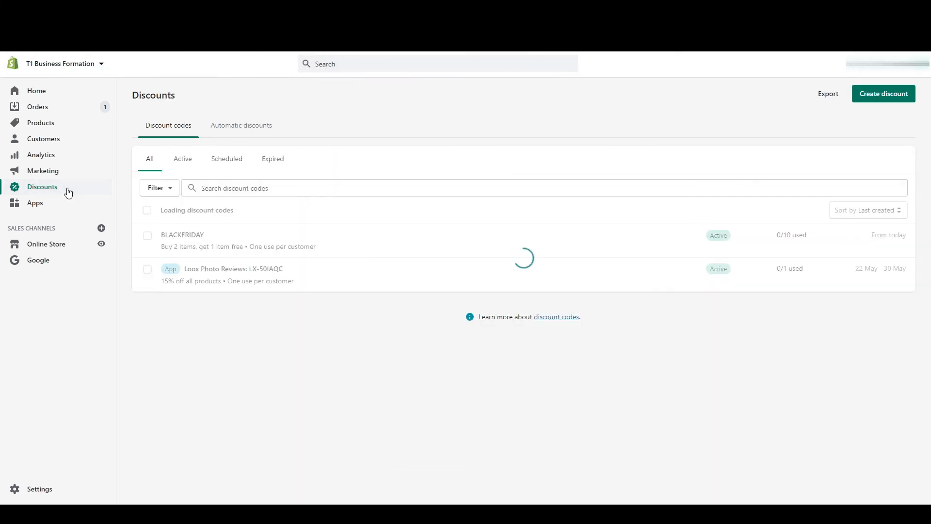
{"action": "left_click", "coordinate": [213, 130]}
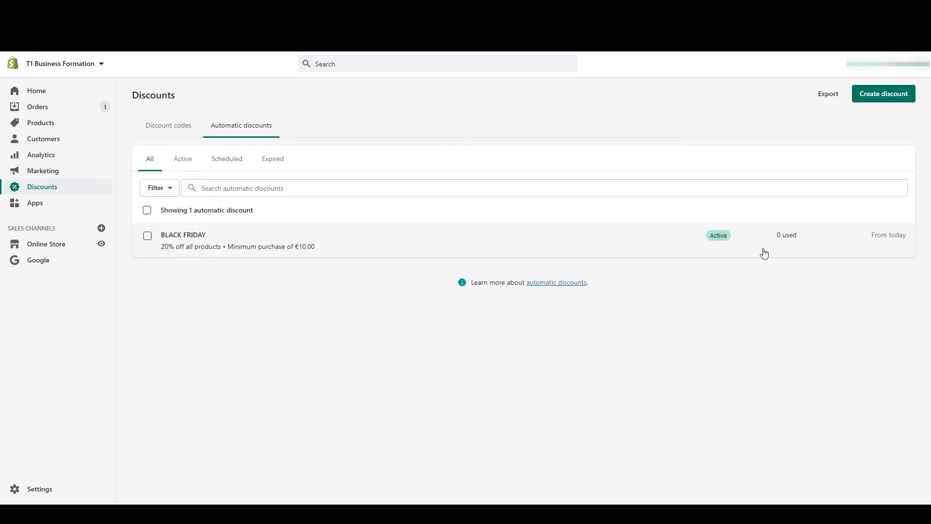
{"action": "left_click", "coordinate": [147, 236]}
{"action": "left_click", "coordinate": [219, 219]}
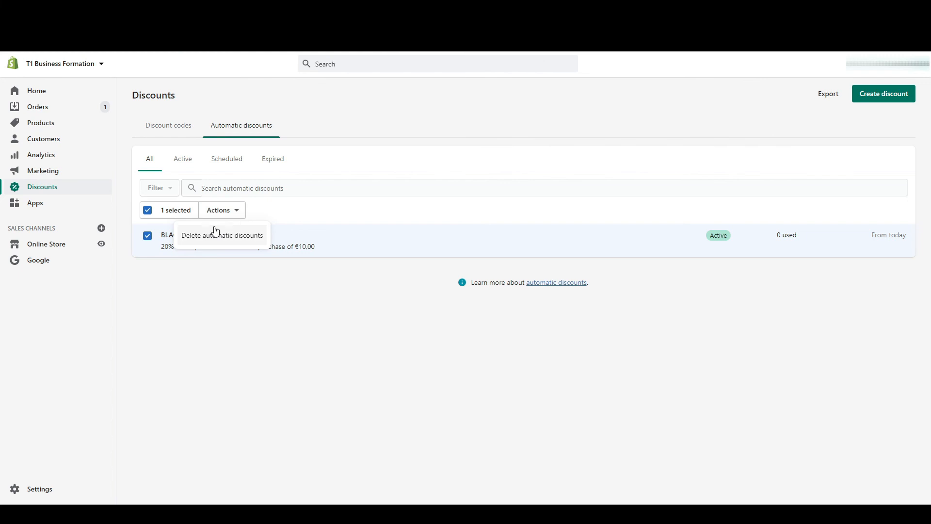
Select BLACKFRIDAY in the list of discount codes and show its available bulk actions.
{"action": "left_click", "coordinate": [169, 129]}
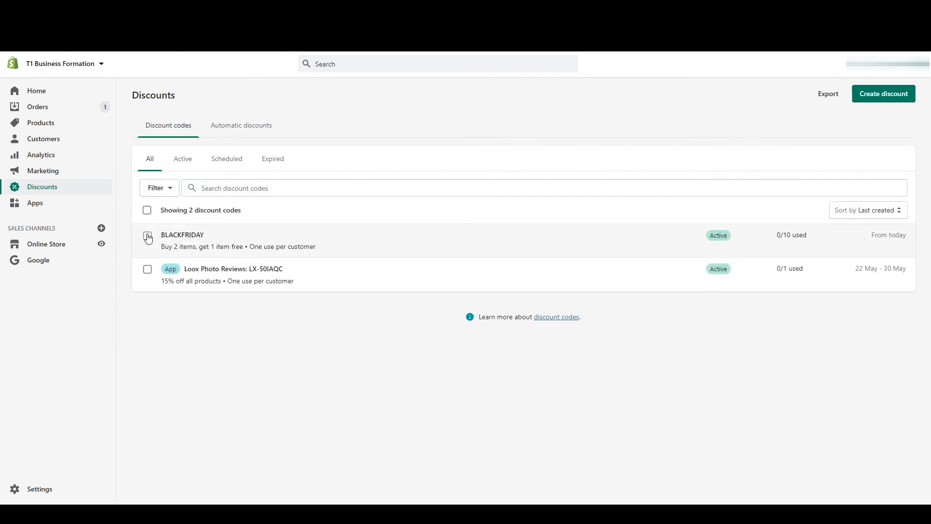
{"action": "left_click", "coordinate": [147, 236]}
{"action": "left_click", "coordinate": [219, 210]}
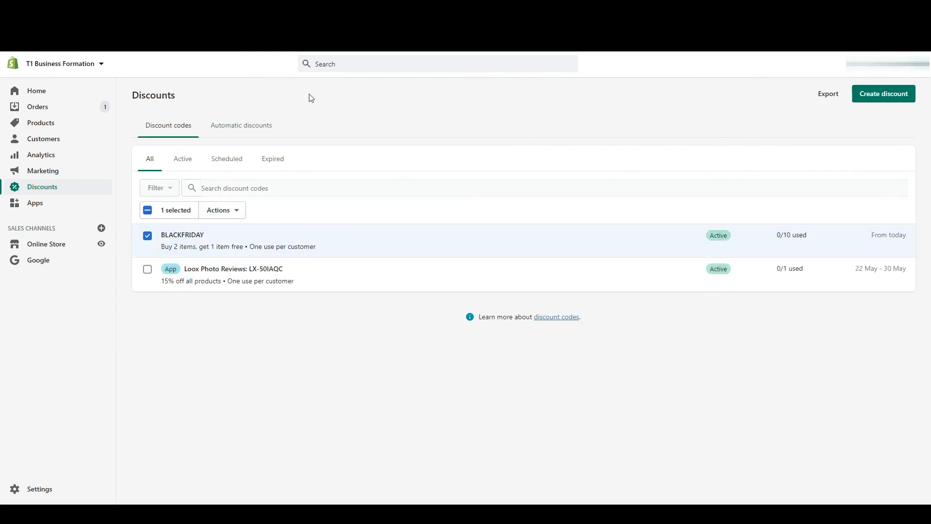
Filter the discount codes by active, scheduled and expired status in turn.
{"action": "left_click", "coordinate": [189, 170]}
{"action": "left_click", "coordinate": [222, 169]}
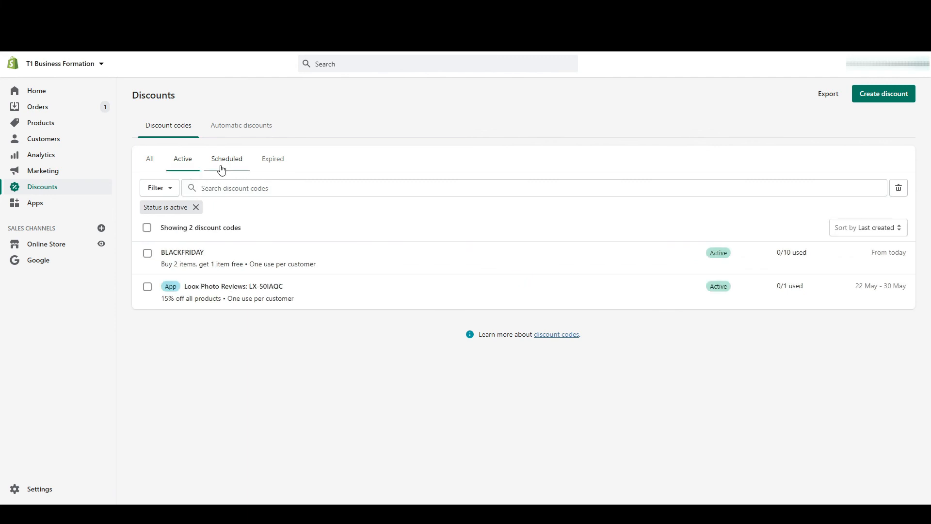
{"action": "left_click", "coordinate": [280, 167]}
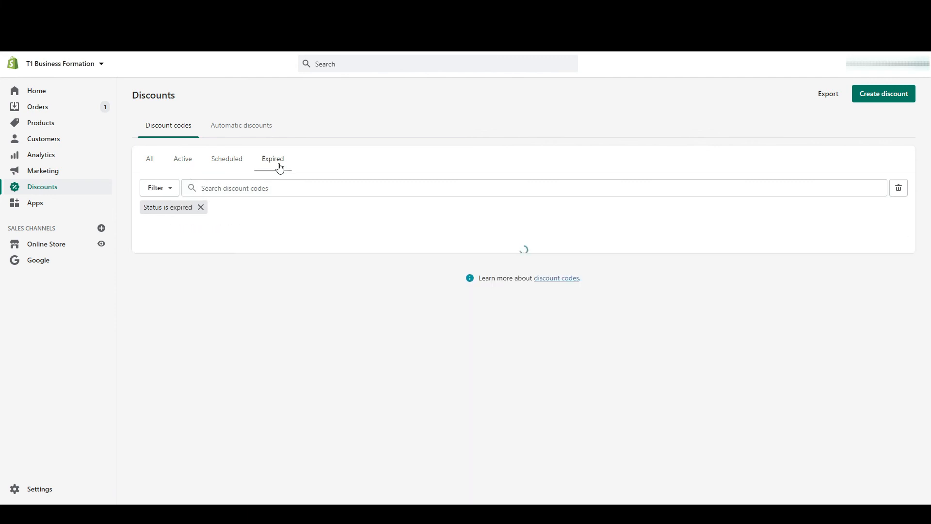